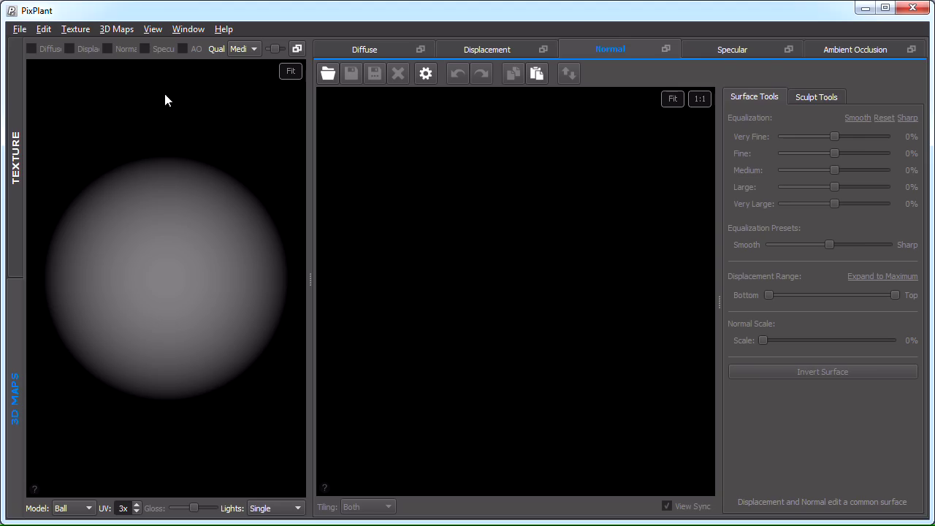
# Open the recent Brick25-tiled project and enlarge the ball in the 3D preview slightly.
pyautogui.click(18, 29)
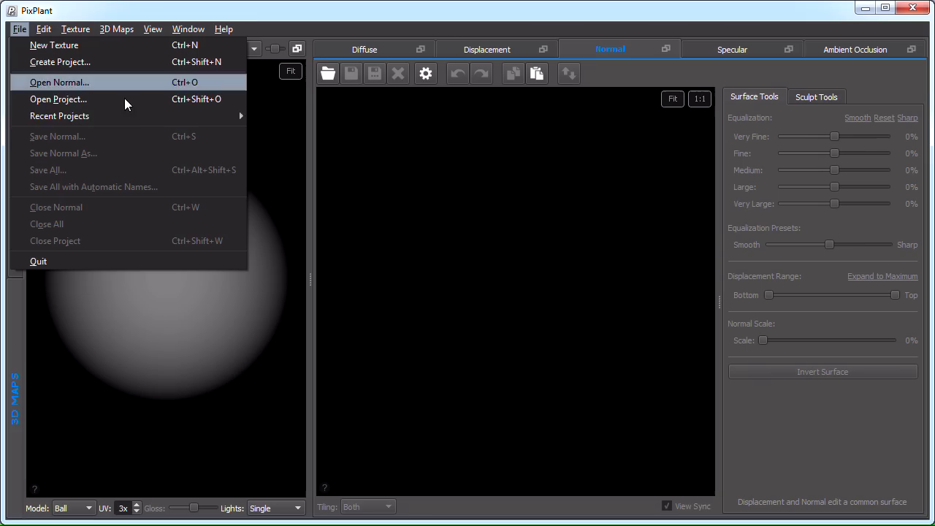
pyautogui.moveTo(226, 115)
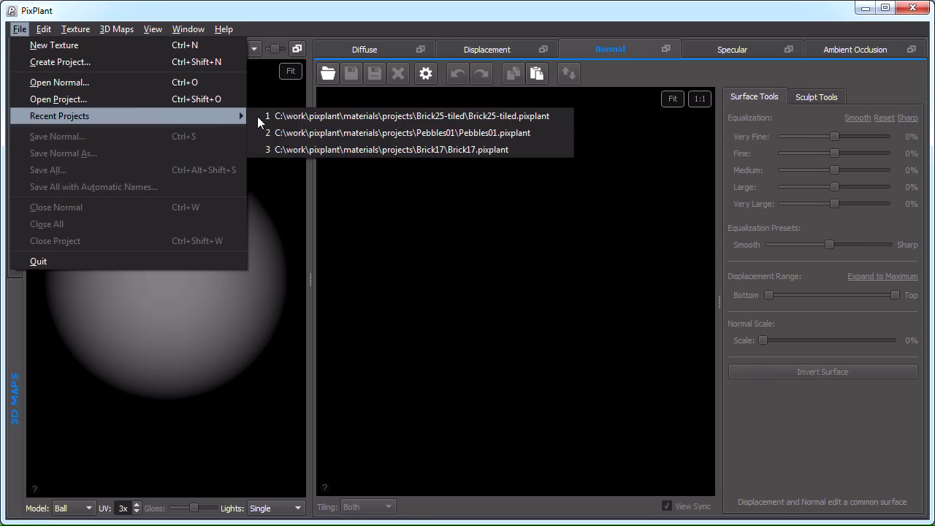
pyautogui.click(279, 118)
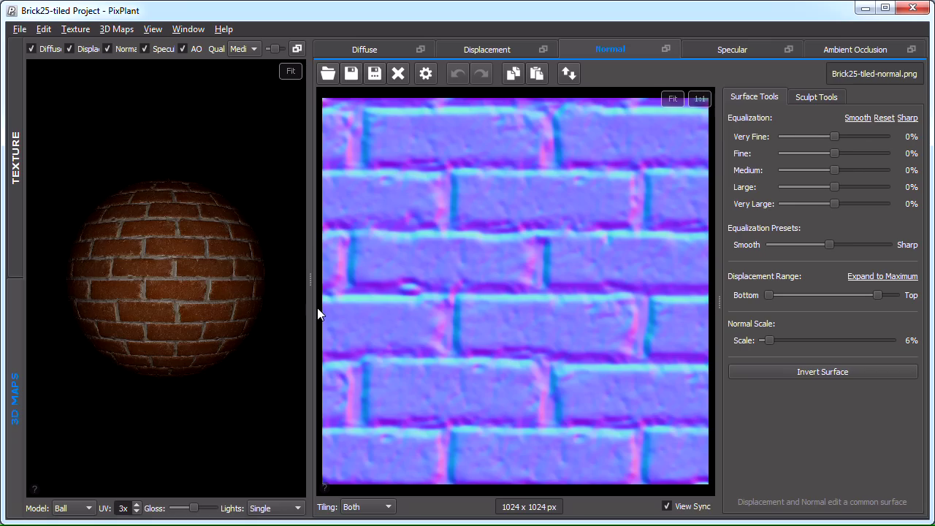
pyautogui.scroll(2, 185, 292)
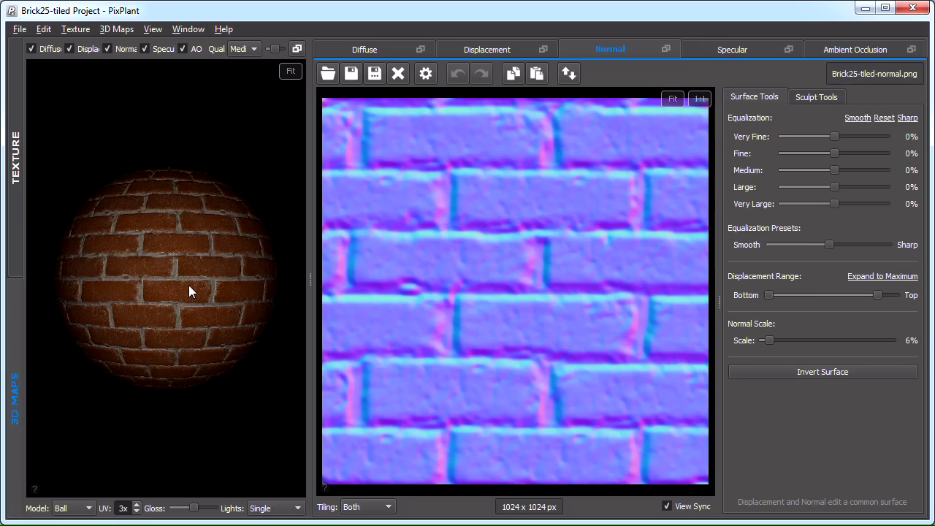
# Show the Texture area and view the built-in help hints of the texture editor and the seed image preview.
pyautogui.click(15, 146)
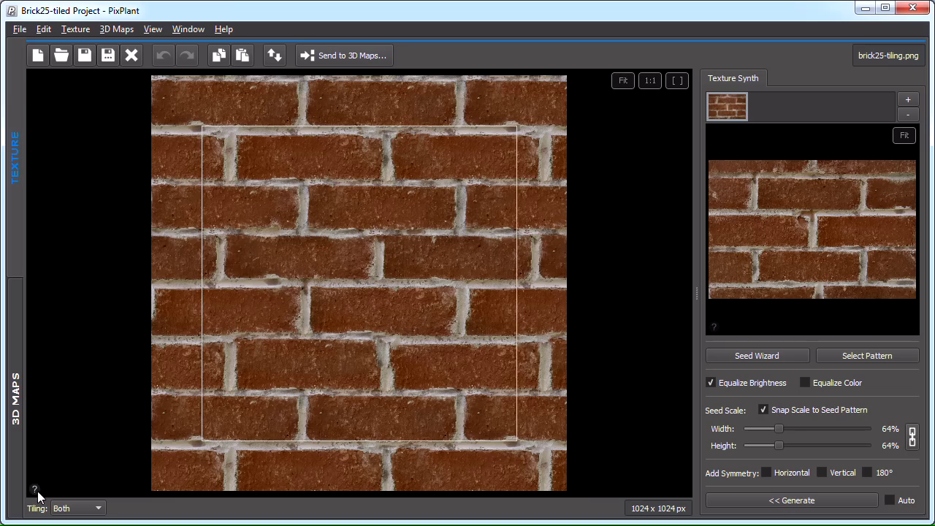
pyautogui.moveTo(36, 490)
pyautogui.moveTo(714, 327)
pyautogui.moveTo(717, 410)
# Open the PixPlant Help, browse its Texture Area and 3D Maps Area pages, and minimize the browser to return to the project.
pyautogui.click(222, 28)
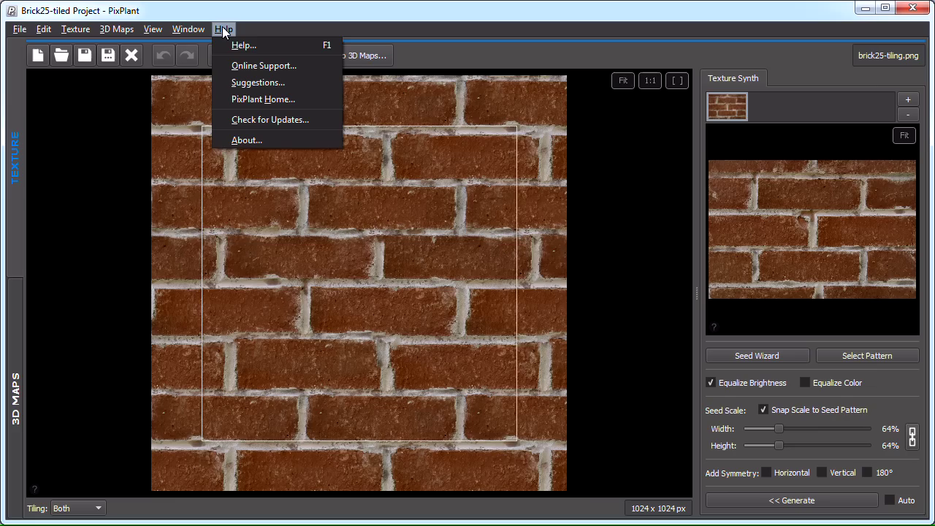
pyautogui.click(301, 46)
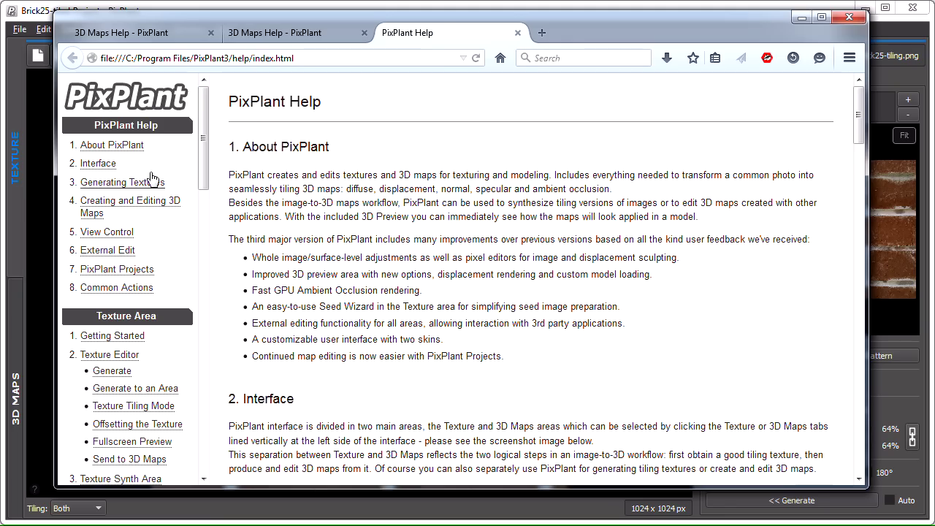
pyautogui.moveTo(206, 138); pyautogui.dragTo(196, 324)
pyautogui.click(125, 110)
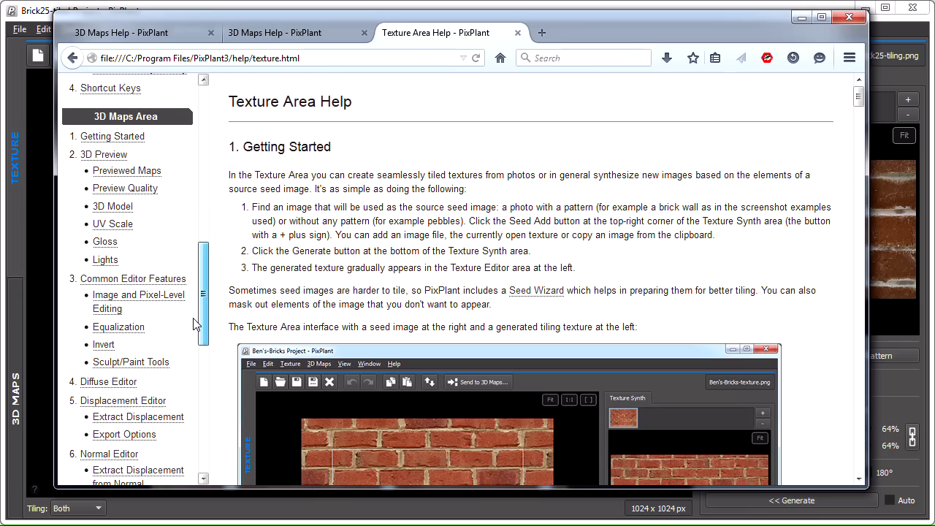
pyautogui.click(144, 116)
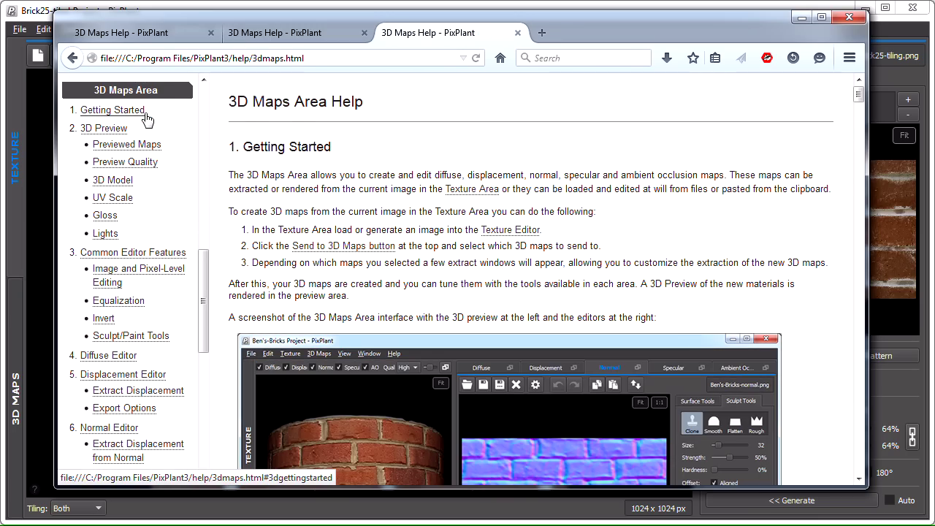
pyautogui.click(801, 18)
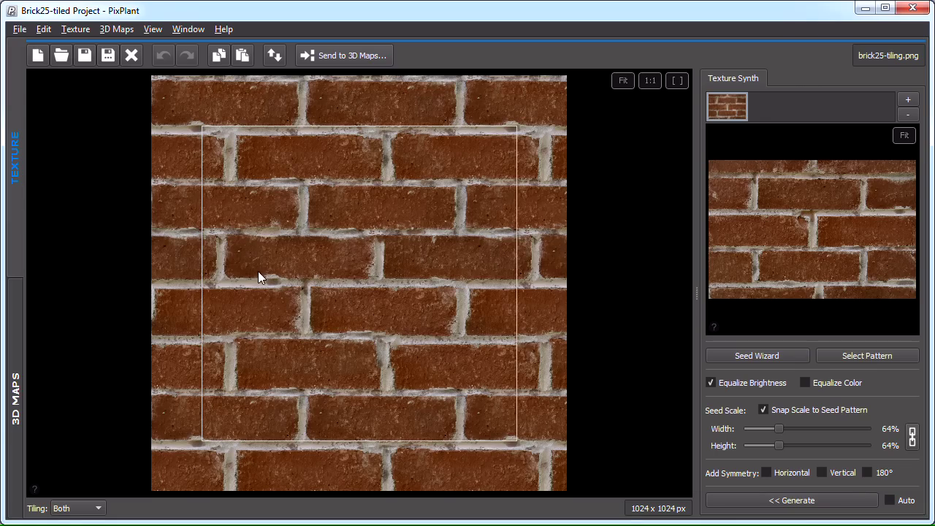
# In the 3D Maps area, try -92% Medium equalization and a smoother equalization preset on the normal map, resetting each one.
pyautogui.click(17, 312)
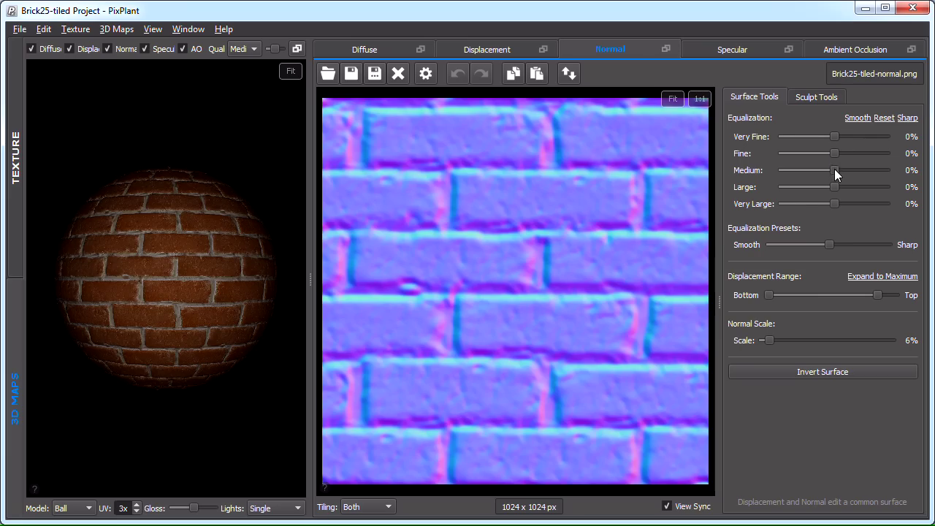
pyautogui.moveTo(834, 169); pyautogui.dragTo(787, 170)
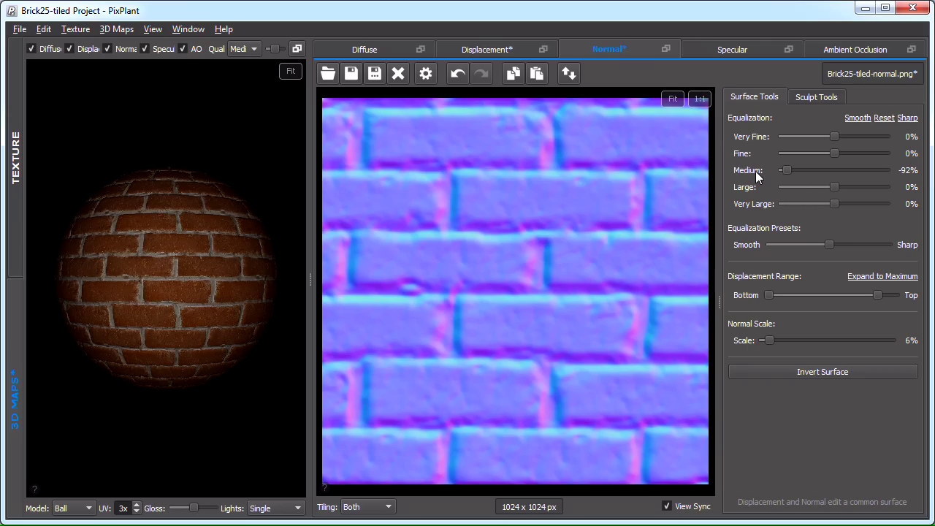
pyautogui.doubleClick(756, 173)
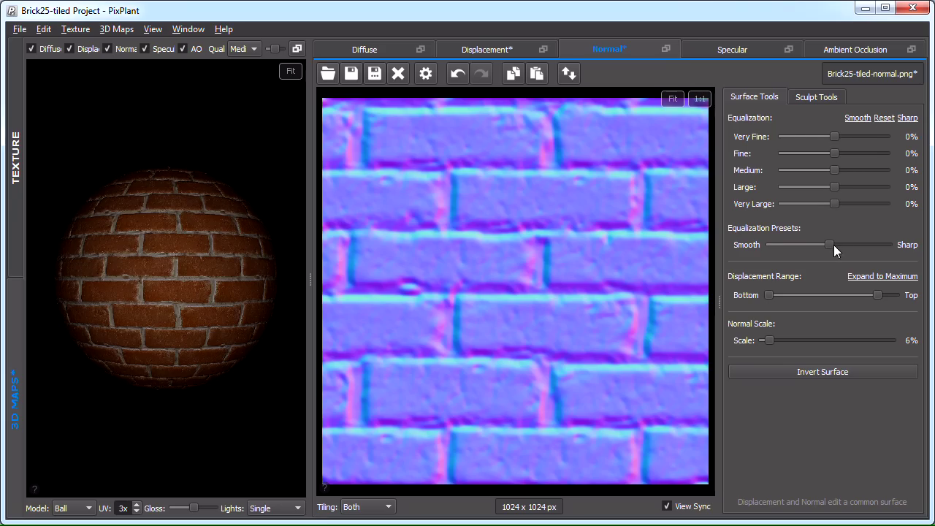
pyautogui.moveTo(834, 244); pyautogui.dragTo(781, 244)
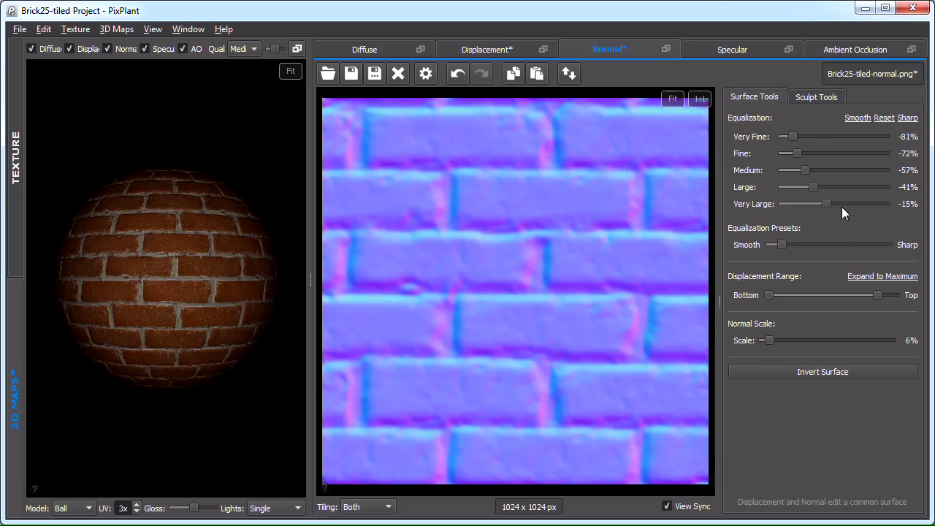
pyautogui.click(883, 118)
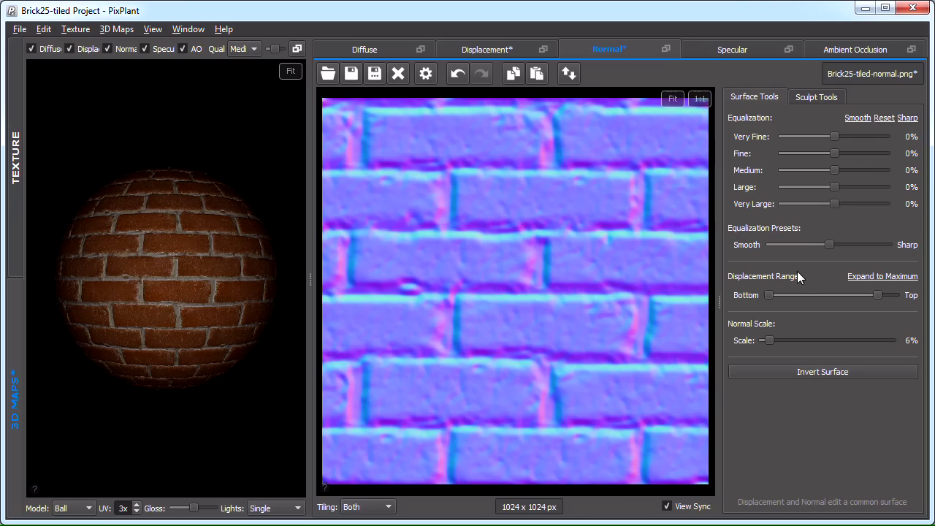
# Lower the top of the normal map's displacement range, then expand the range to its maximum.
pyautogui.click(864, 293)
pyautogui.click(887, 277)
# Try the 3D preview as a floating window in different positions, then dock it back and narrow its panel.
pyautogui.click(302, 52)
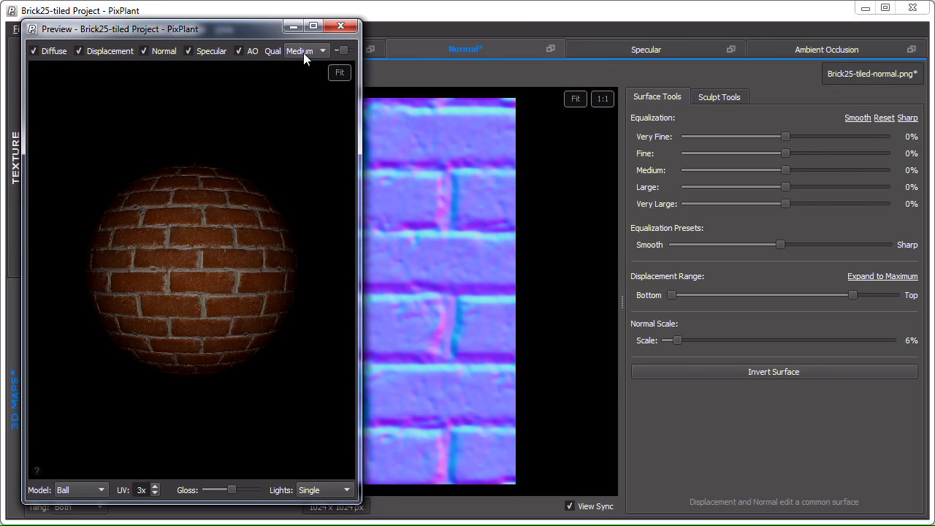
pyautogui.moveTo(243, 34); pyautogui.dragTo(783, 35)
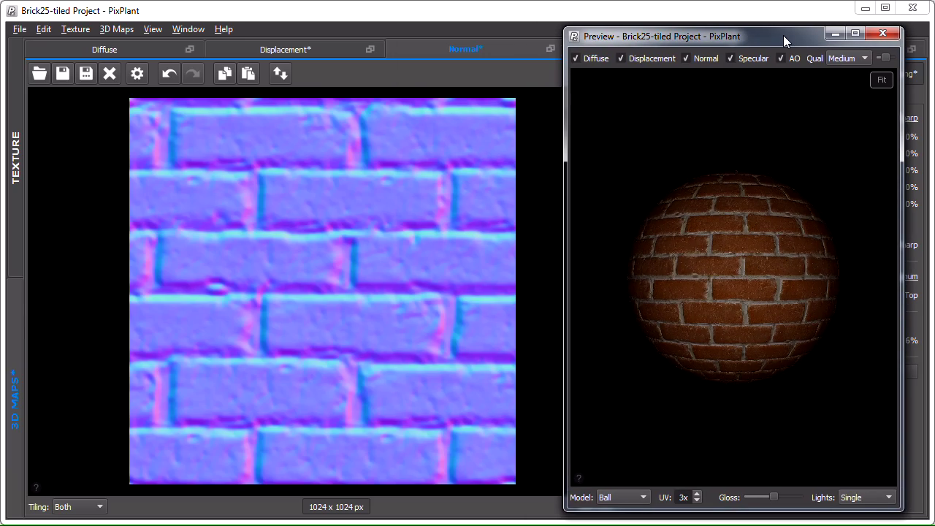
pyautogui.moveTo(783, 35); pyautogui.dragTo(782, 34)
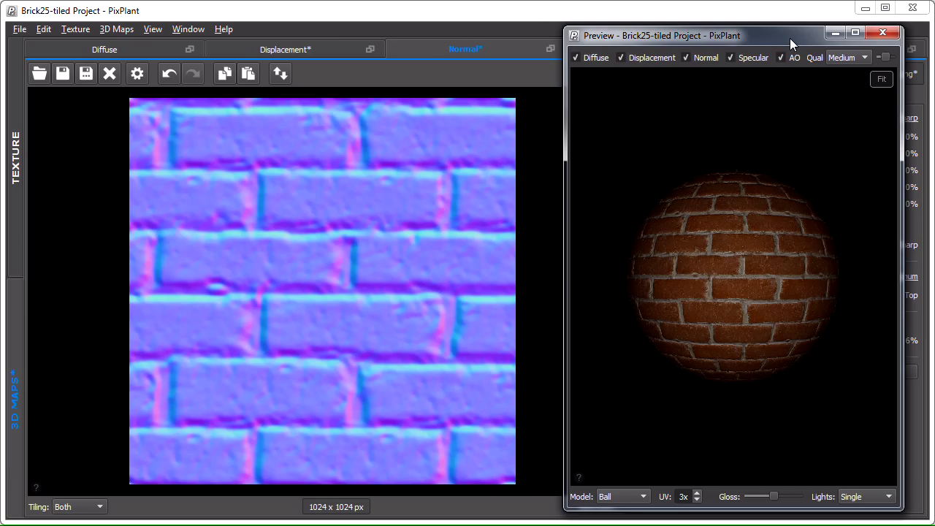
pyautogui.moveTo(789, 38); pyautogui.dragTo(293, 45)
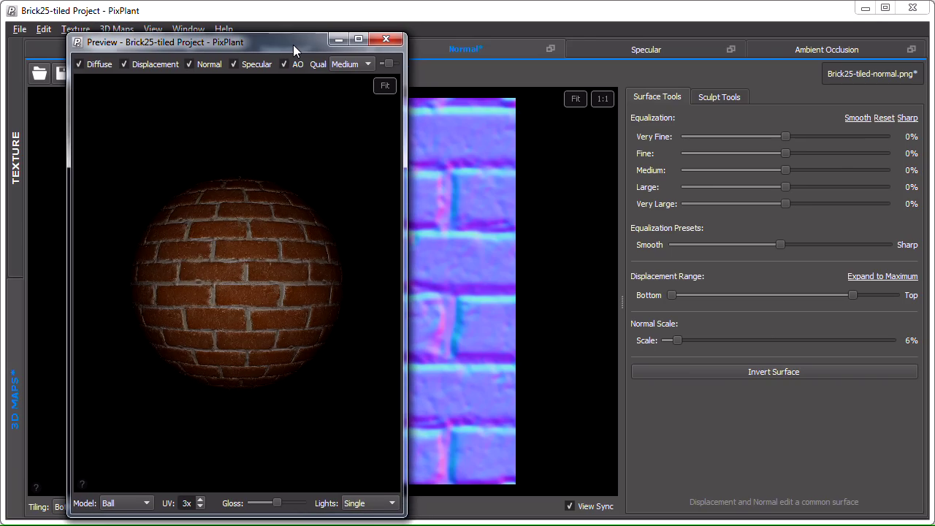
pyautogui.click(397, 40)
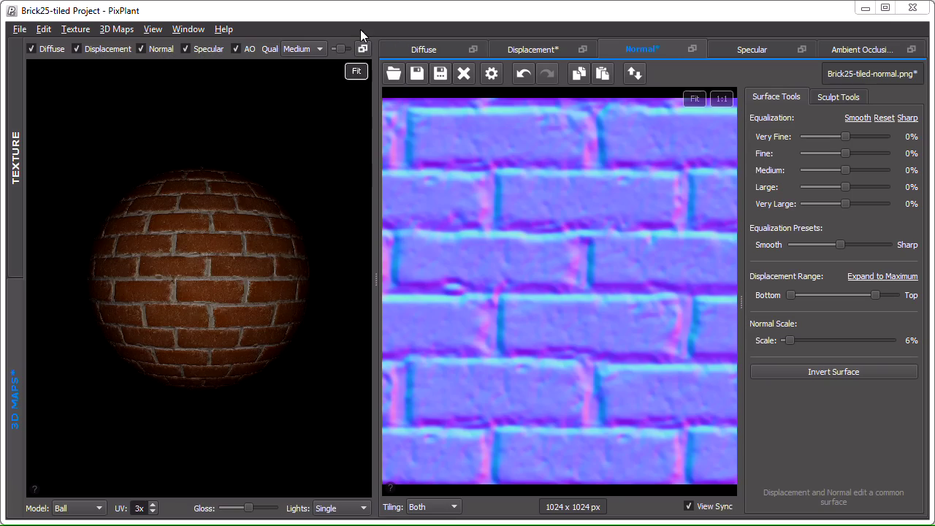
pyautogui.moveTo(375, 193); pyautogui.dragTo(310, 187)
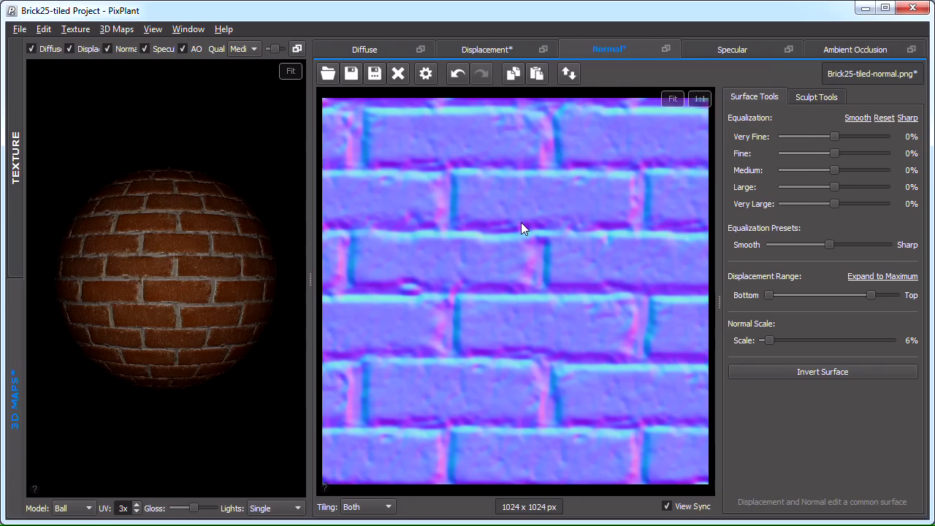
# Undock the Displacement and Normal editors into side-by-side windows and fit both maps to their views.
pyautogui.click(541, 49)
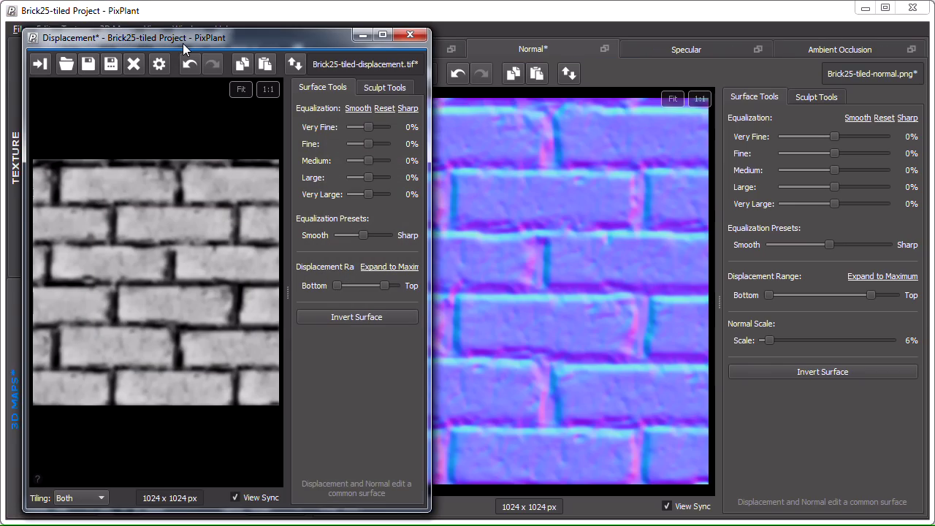
pyautogui.click(604, 48)
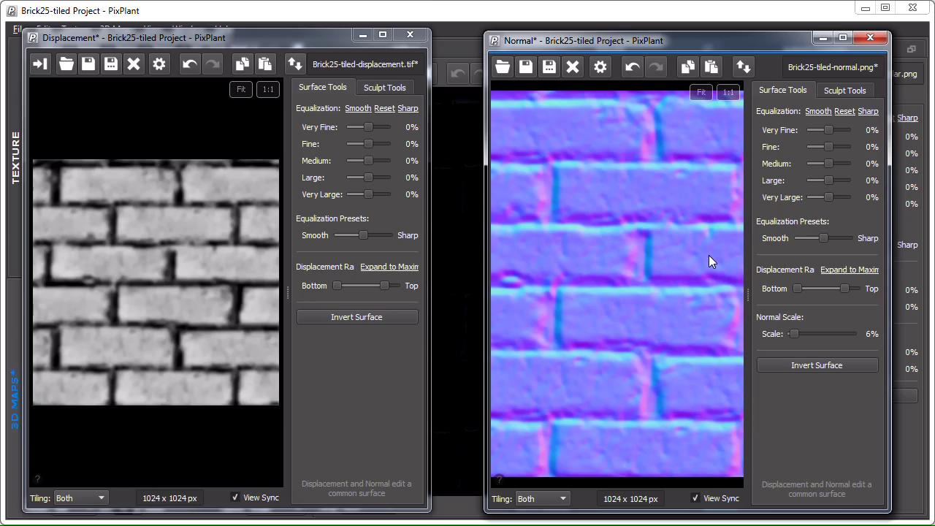
pyautogui.click(238, 89)
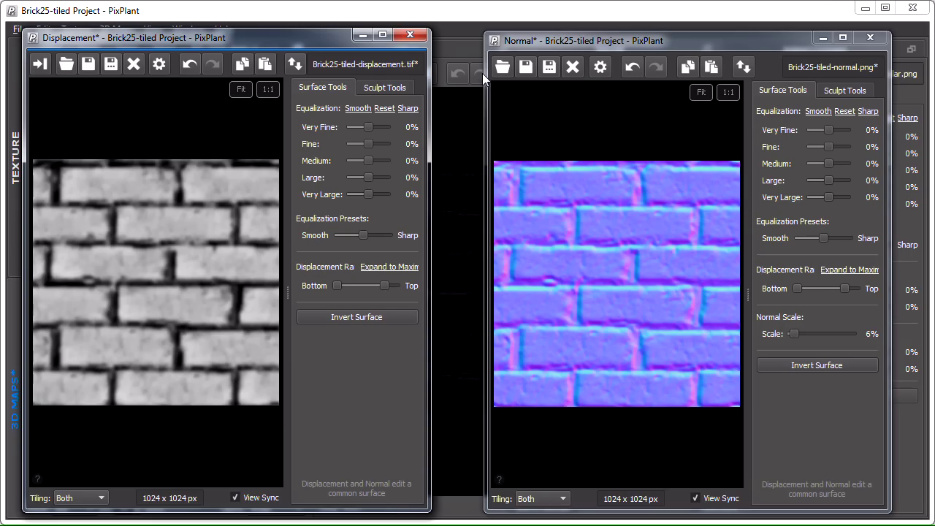
pyautogui.click(769, 43)
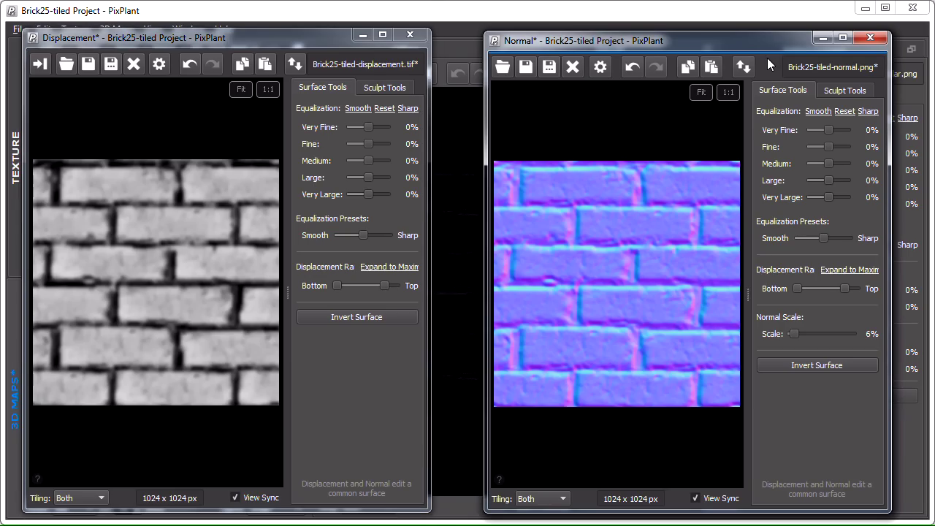
pyautogui.click(444, 78)
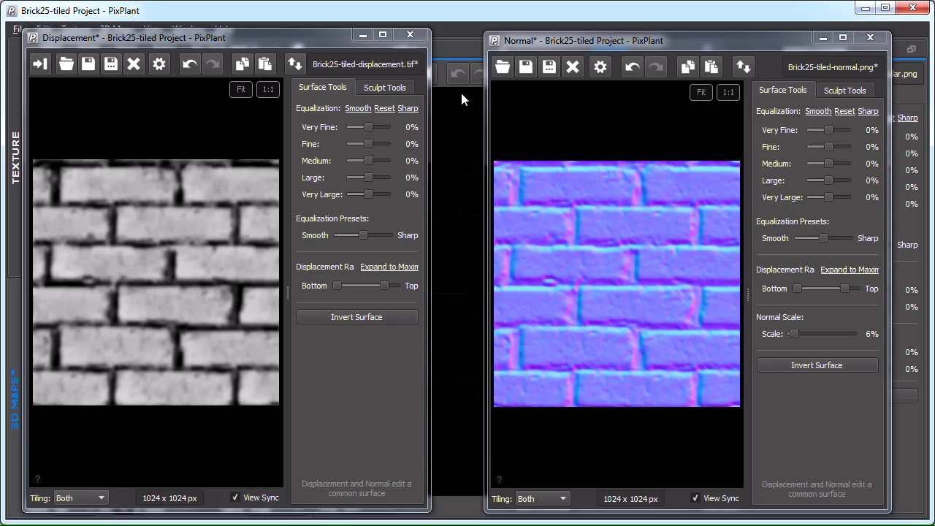
pyautogui.click(311, 42)
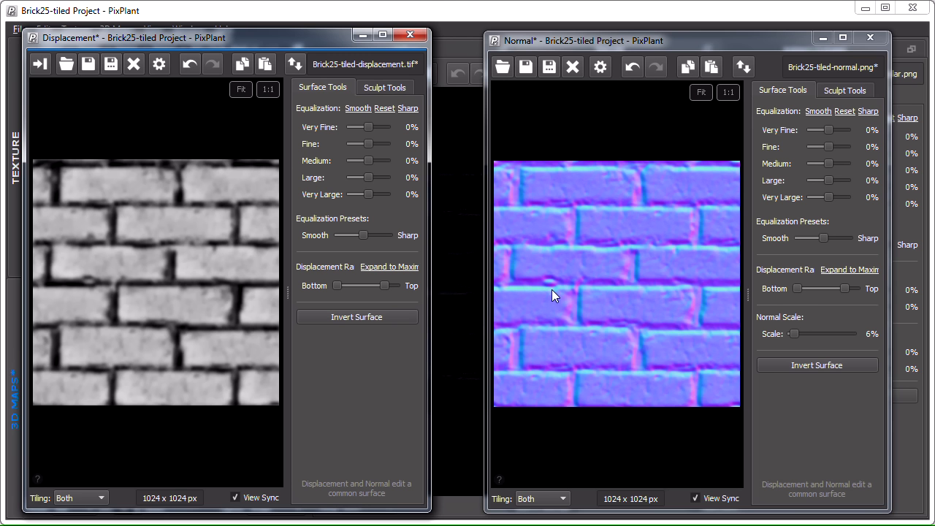
# Examine the chipped mortar joint up close in the synchronized Normal and Displacement views.
pyautogui.scroll(3, 551, 289)
pyautogui.moveTo(552, 289); pyautogui.dragTo(616, 317)
pyautogui.scroll(4, 645, 295)
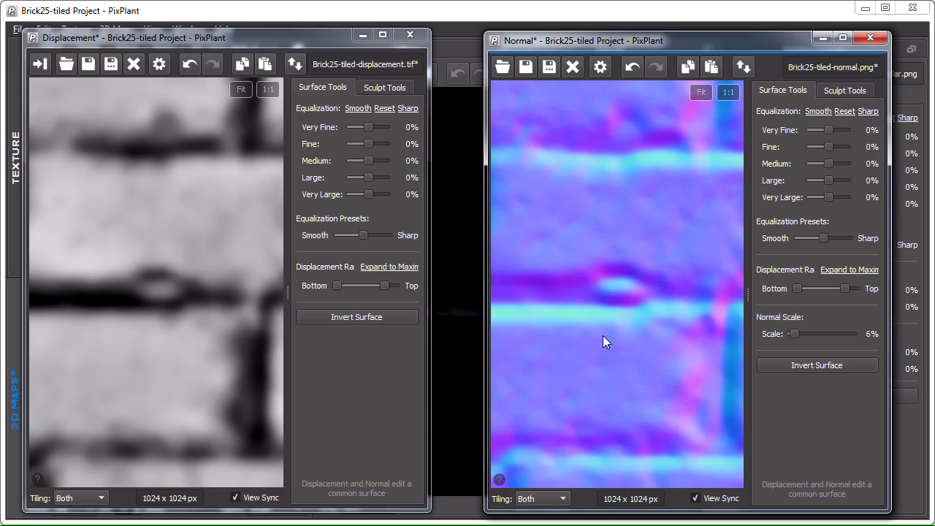
# Turn off View Sync in the Normal editor and inspect different parts of its map independently of the displacement map.
pyautogui.click(703, 500)
pyautogui.scroll(3, 617, 297)
pyautogui.scroll(-3, 618, 305)
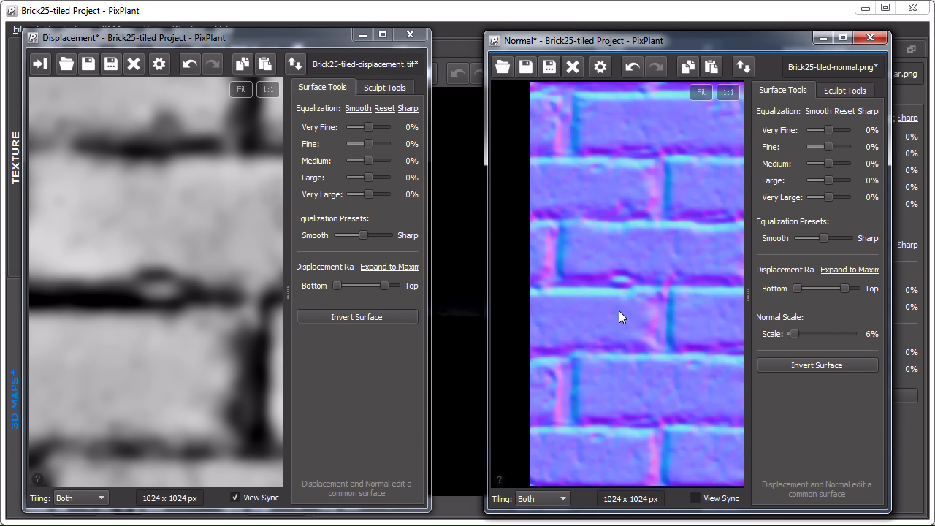
pyautogui.scroll(4, 621, 313)
pyautogui.moveTo(694, 258); pyautogui.dragTo(513, 301)
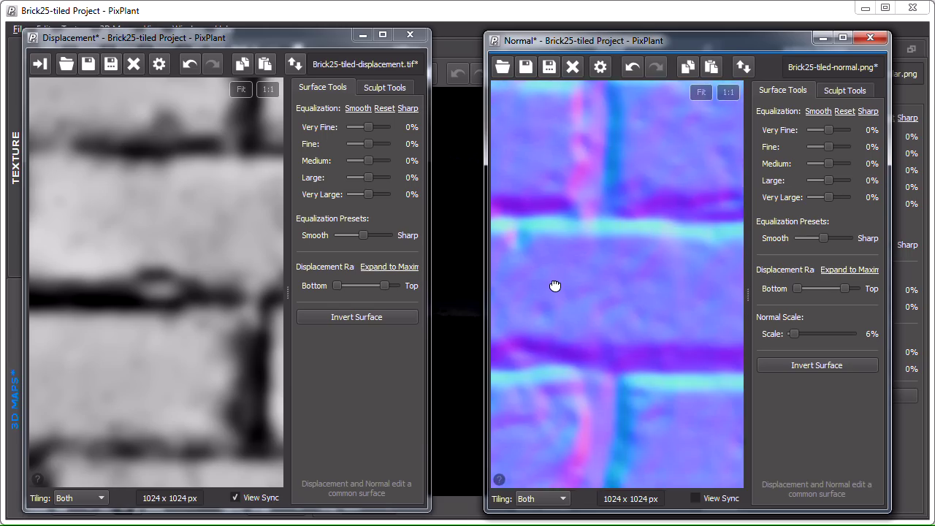
pyautogui.scroll(-2, 595, 249)
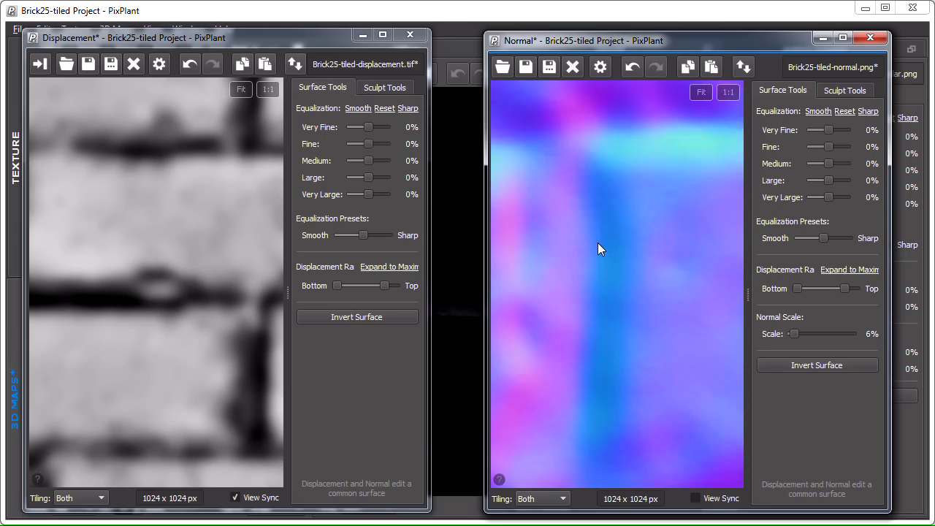
pyautogui.scroll(3, 603, 252)
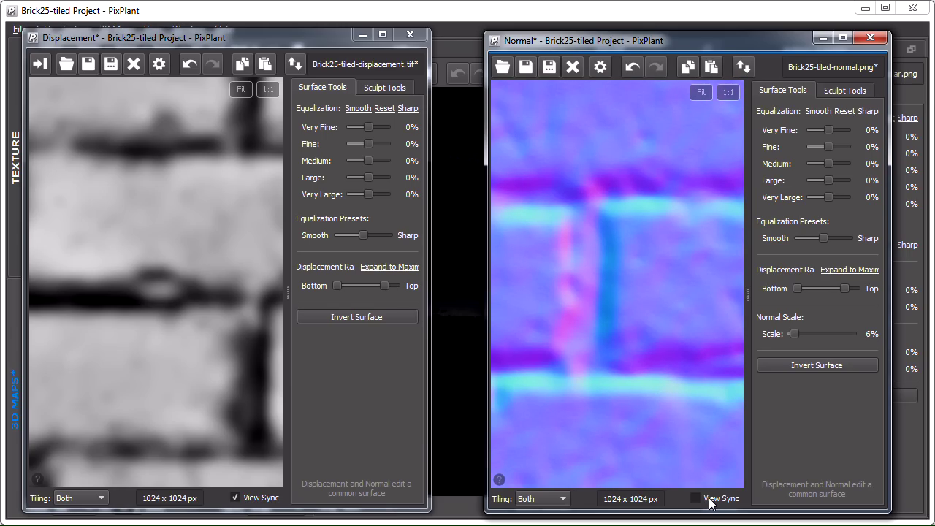
# Turn View Sync back on in the Normal editor and fit both maps to their views again.
pyautogui.click(708, 498)
pyautogui.scroll(-5, 184, 248)
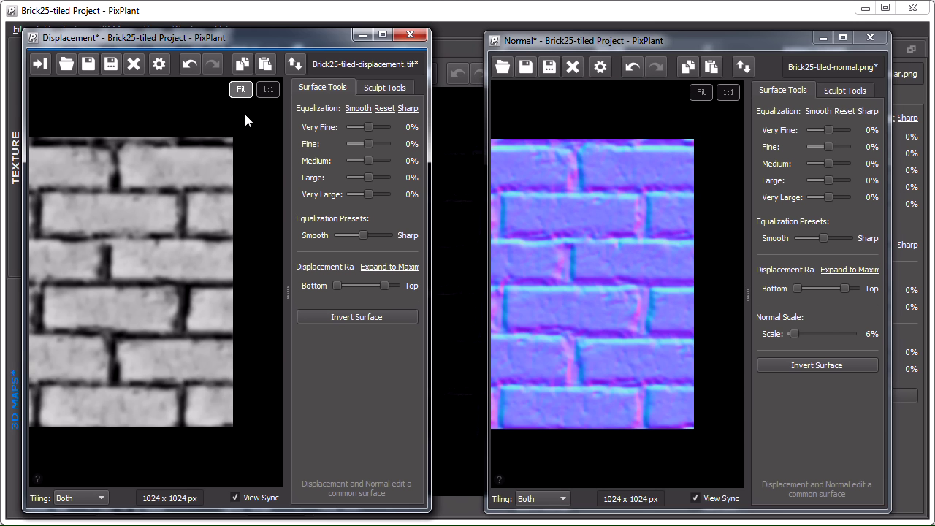
pyautogui.click(240, 89)
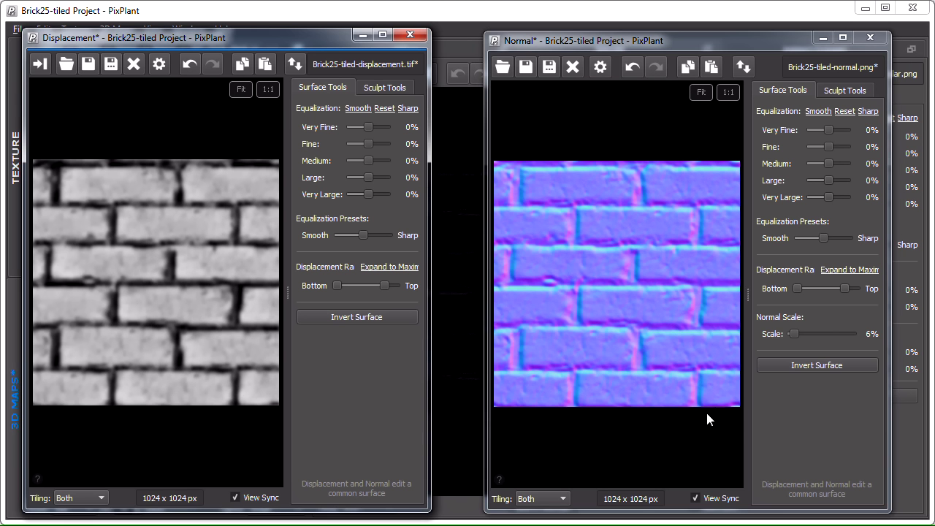
# Dock the Normal and Displacement editor windows back into the main window.
pyautogui.click(870, 37)
pyautogui.click(411, 34)
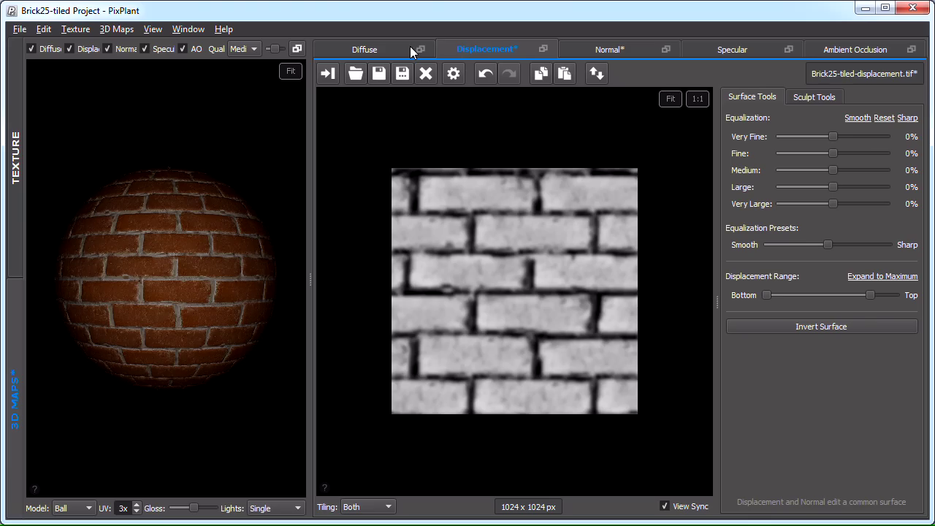
# Open the diffuse map in Photoshop as the external editor and brush a green blob over a mortar joint near the centre.
pyautogui.click(384, 51)
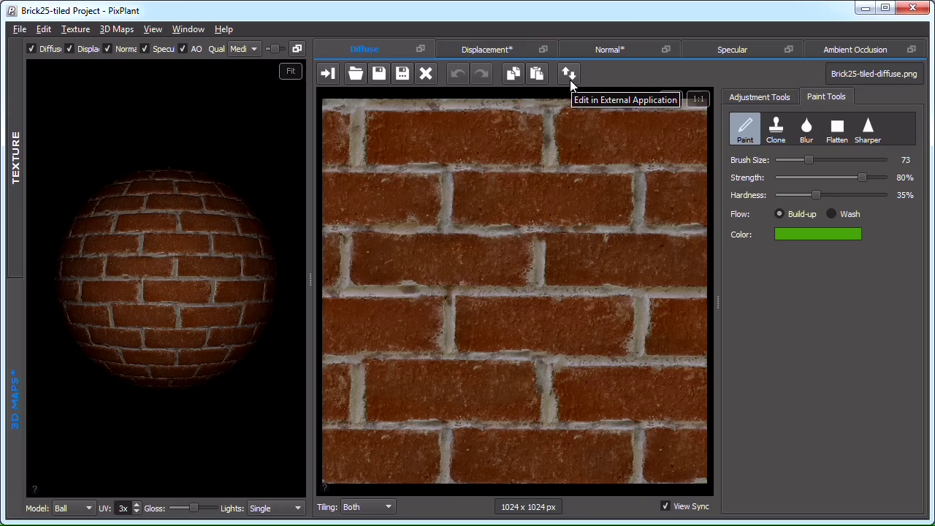
pyautogui.click(573, 81)
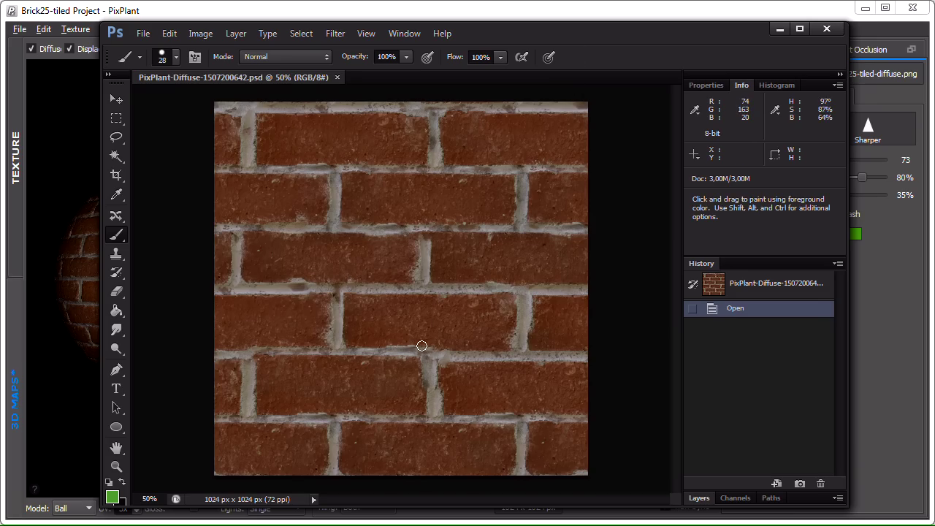
pyautogui.moveTo(424, 274)
pyautogui.mouseDown()
pyautogui.moveTo(413, 274)
pyautogui.moveTo(428, 287)
pyautogui.moveTo(413, 286)
pyautogui.moveTo(421, 276)
pyautogui.moveTo(425, 294)
pyautogui.moveTo(422, 273)
pyautogui.mouseUp()
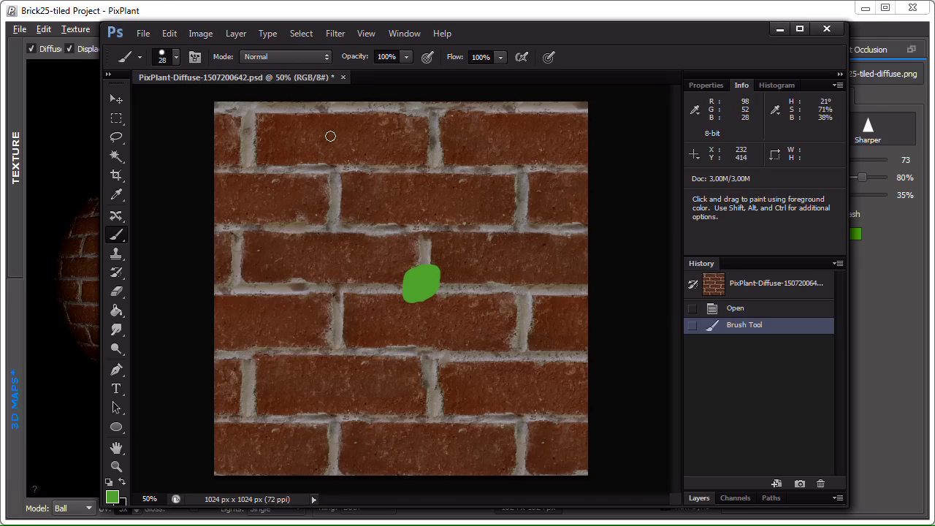
# Close the edited diffuse document with its changes saved, minimize Photoshop and return to PixPlant.
pyautogui.click(343, 77)
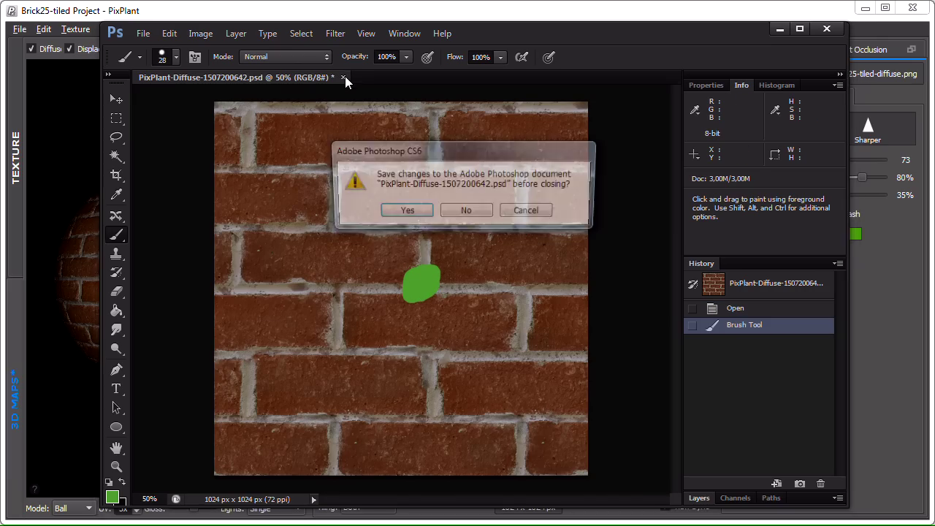
pyautogui.click(413, 218)
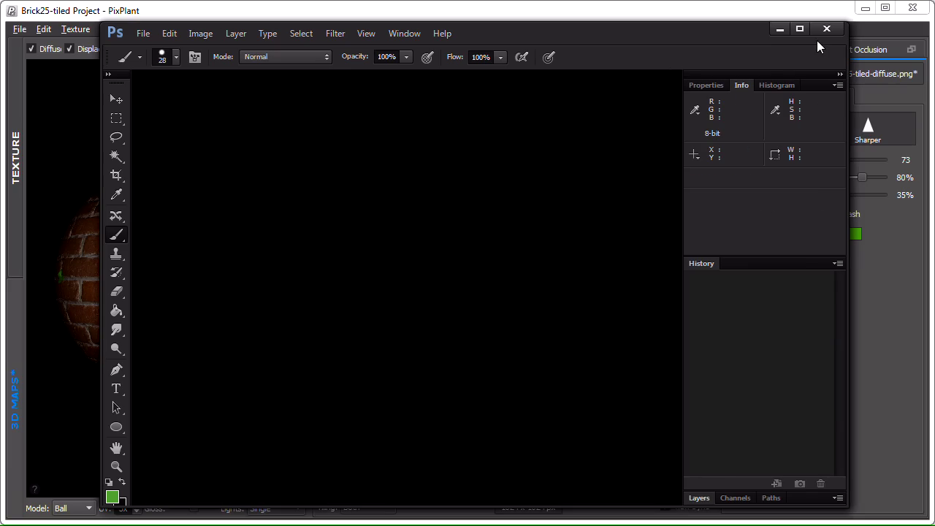
pyautogui.click(779, 29)
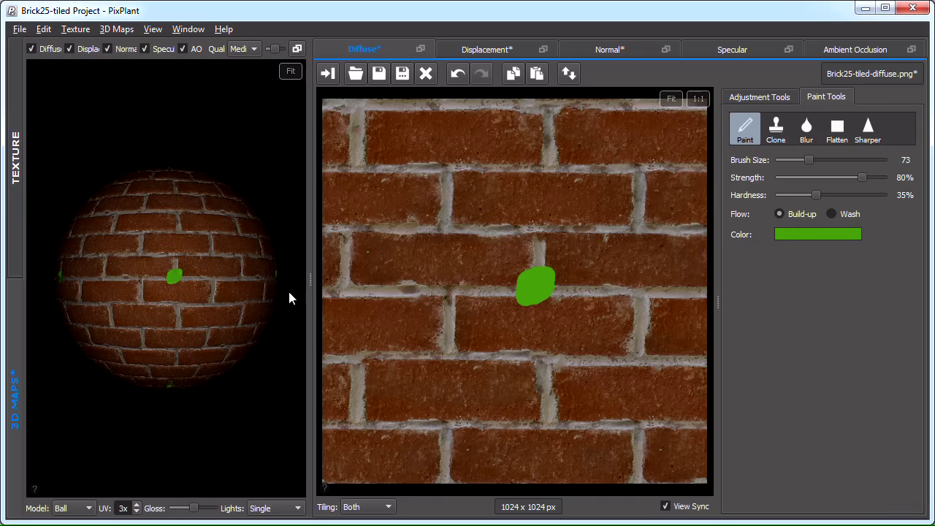
# Paint a freehand green ring around the green blob on the diffuse map with the Paint tool.
pyautogui.scroll(2, 520, 280)
pyautogui.moveTo(590, 334)
pyautogui.mouseDown(button='middle')
pyautogui.moveTo(605, 333)
pyautogui.moveTo(540, 326)
pyautogui.moveTo(548, 306)
pyautogui.mouseUp(button='middle')
pyautogui.scroll(2, 169, 275)
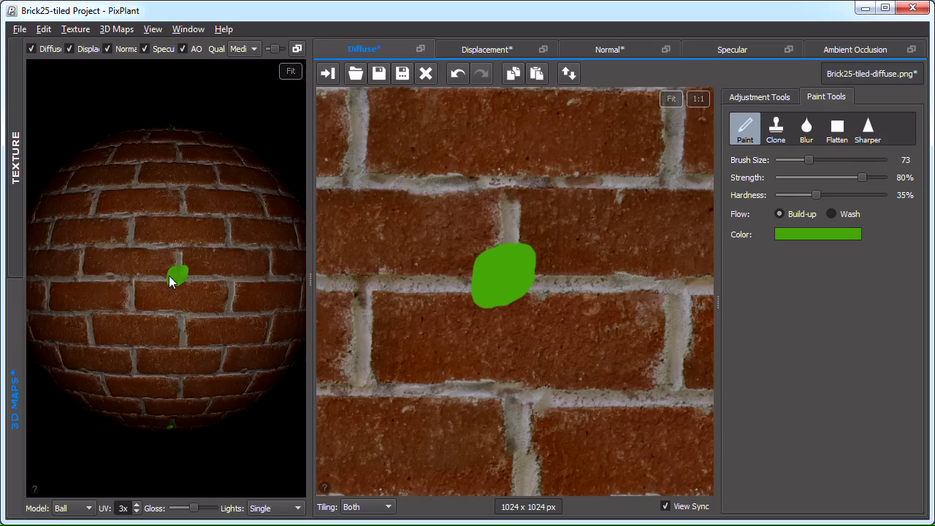
pyautogui.scroll(3, 194, 288)
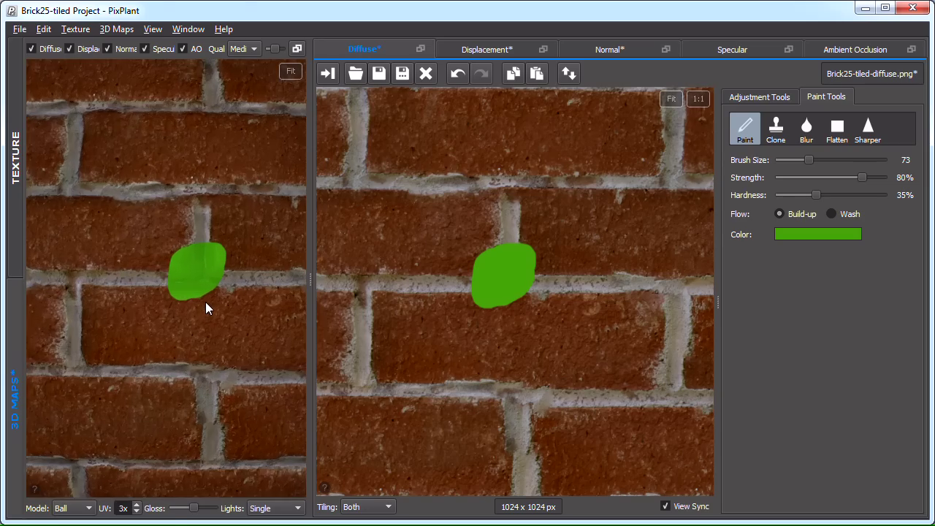
pyautogui.moveTo(214, 297); pyautogui.dragTo(235, 307)
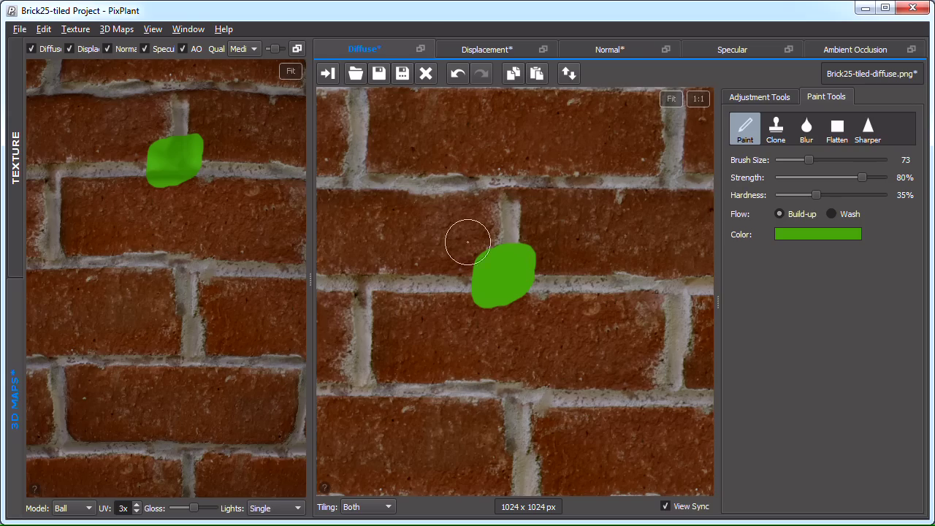
pyautogui.click(437, 223)
pyautogui.moveTo(437, 222)
pyautogui.mouseDown()
pyautogui.moveTo(427, 324)
pyautogui.moveTo(439, 224)
pyautogui.moveTo(436, 313)
pyautogui.moveTo(491, 345)
pyautogui.moveTo(550, 342)
pyautogui.moveTo(573, 239)
pyautogui.moveTo(538, 208)
pyautogui.moveTo(422, 226)
pyautogui.moveTo(409, 274)
pyautogui.moveTo(442, 345)
pyautogui.moveTo(475, 353)
pyautogui.moveTo(558, 338)
pyautogui.moveTo(528, 357)
pyautogui.moveTo(582, 303)
pyautogui.moveTo(603, 267)
pyautogui.moveTo(590, 279)
pyautogui.moveTo(599, 249)
pyautogui.moveTo(555, 340)
pyautogui.mouseUp()
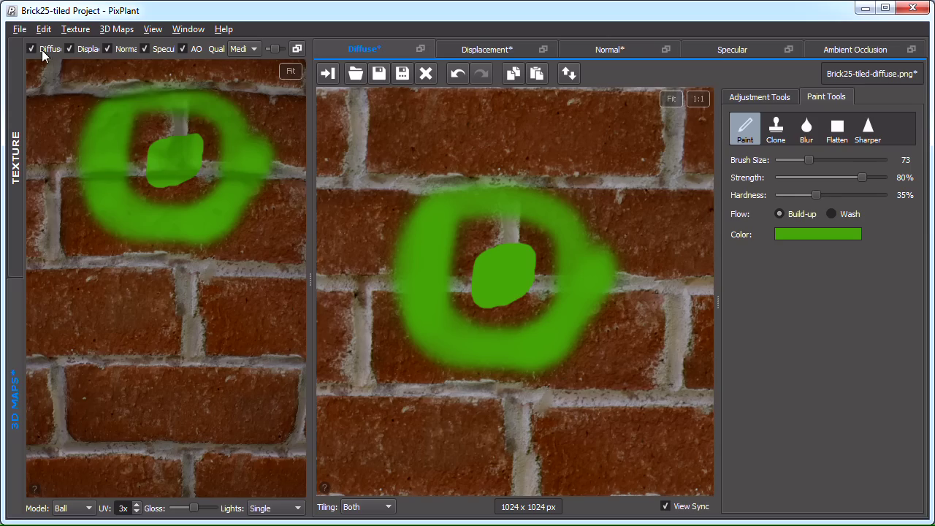
# Set the interface color theme to Dark in the PixPlant preferences.
pyautogui.click(43, 30)
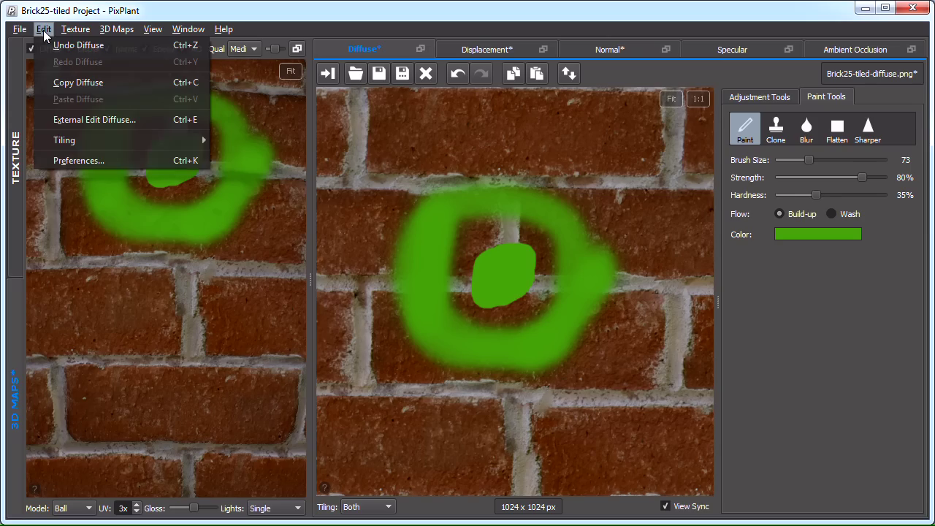
pyautogui.click(116, 162)
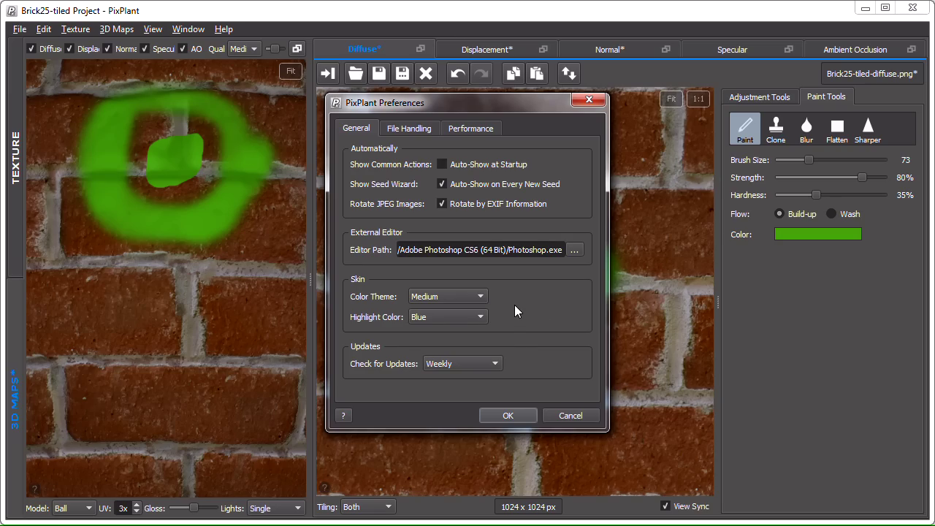
pyautogui.click(478, 296)
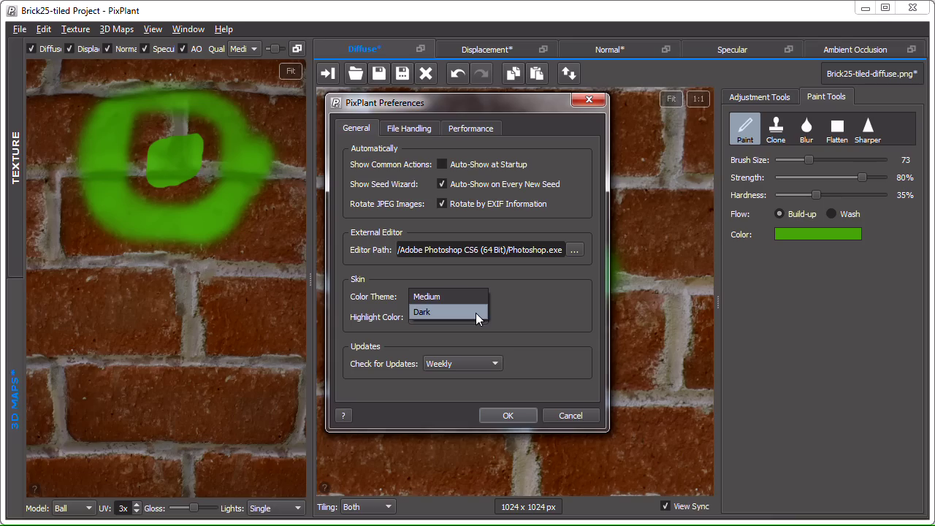
pyautogui.click(476, 312)
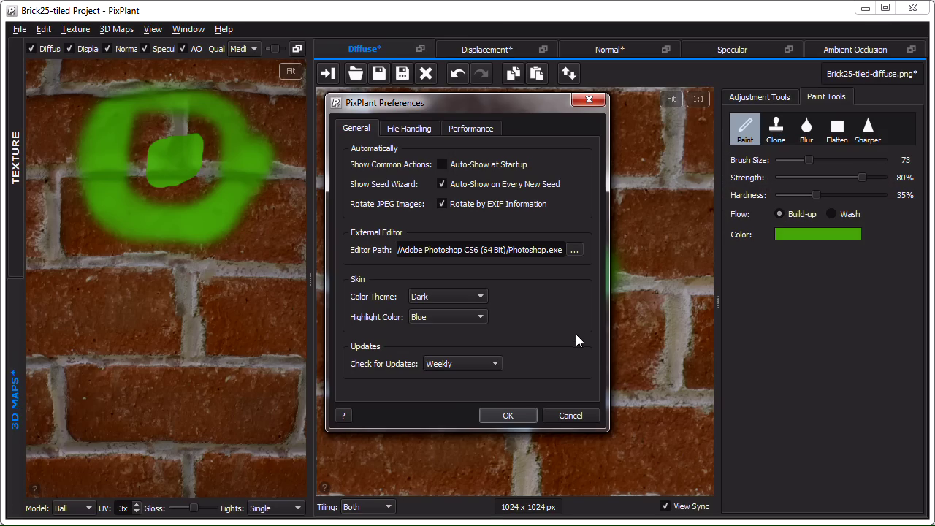
# Set the interface highlight color to Orange and accept the preferences.
pyautogui.click(481, 317)
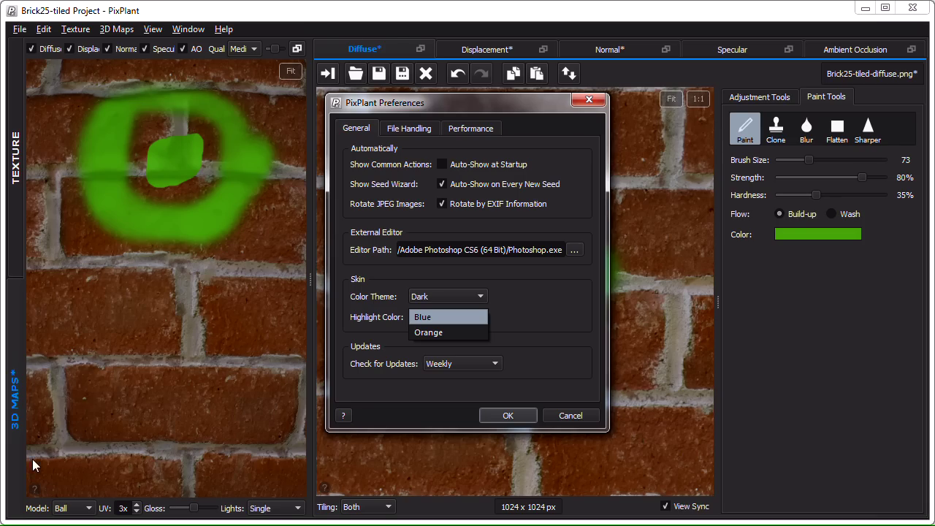
pyautogui.click(465, 331)
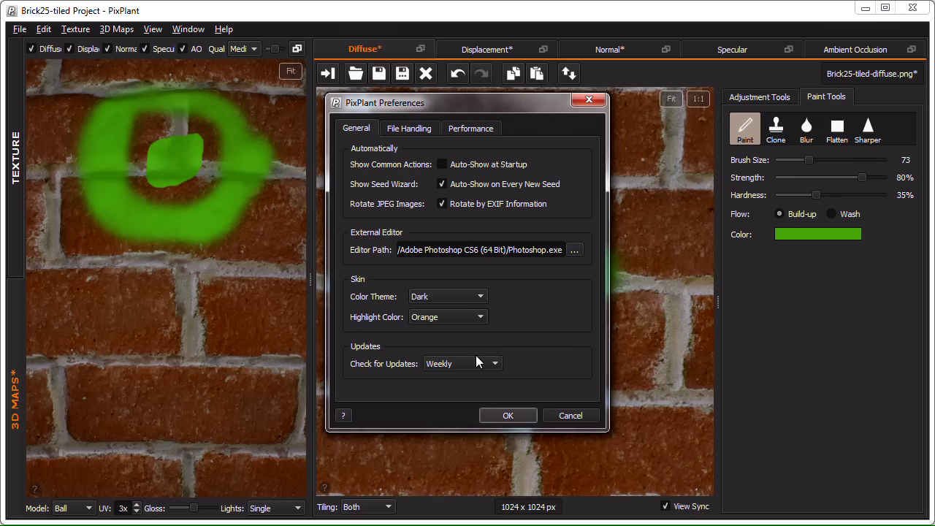
pyautogui.click(526, 414)
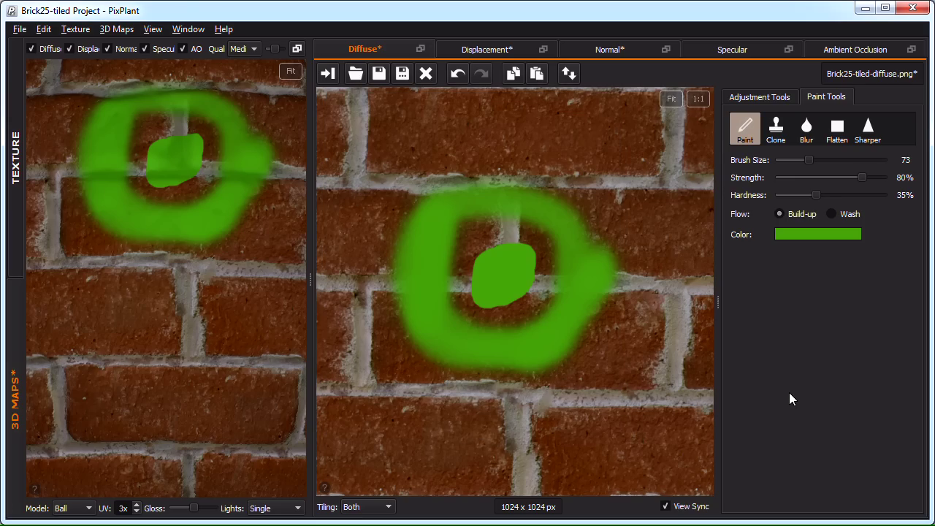